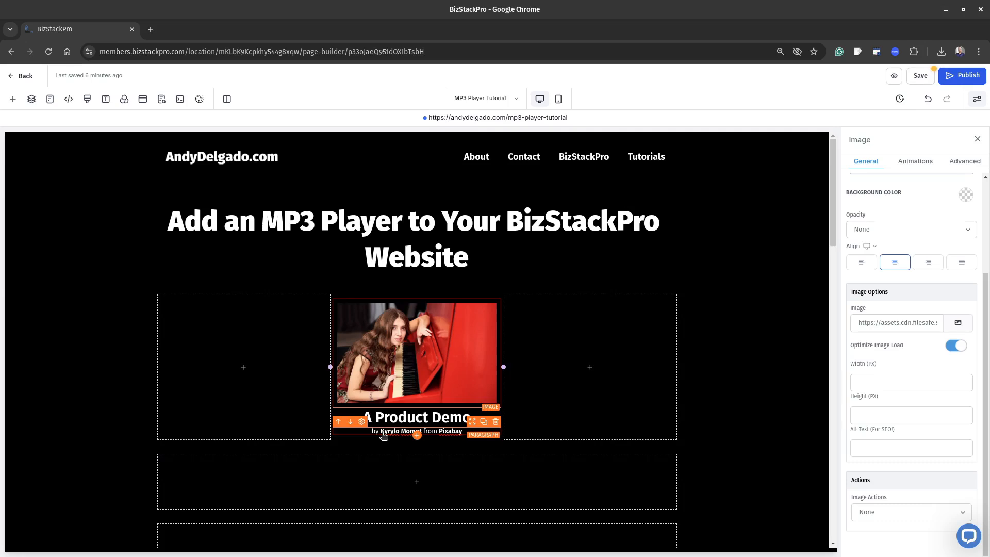
Add a Custom HTML/Javascript element below the artist credit paragraph in the middle column.
{"action": "left_click", "coordinate": [417, 436]}
{"action": "scroll", "coordinate": [167, 370], "scroll_direction": "down", "scroll_amount": 3}
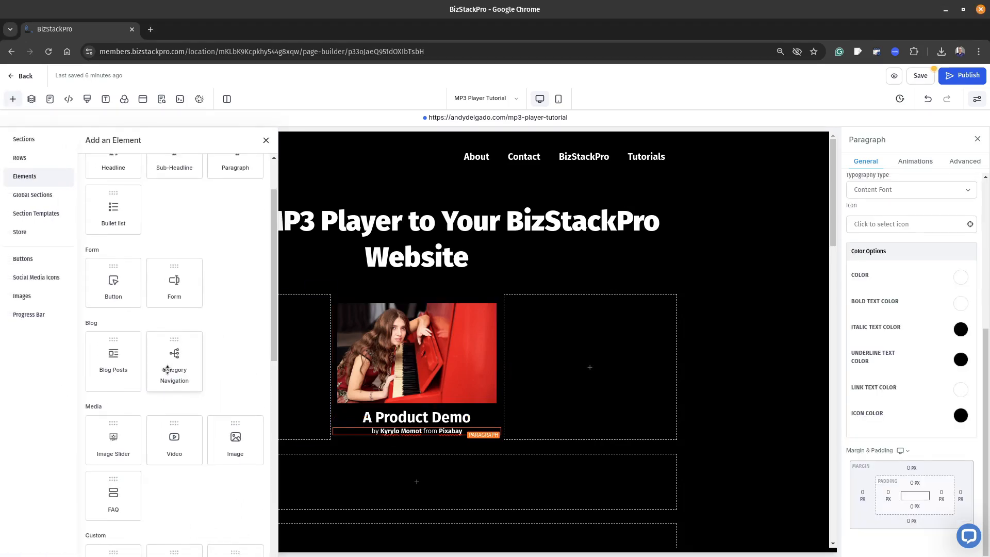
{"action": "left_click", "coordinate": [115, 457]}
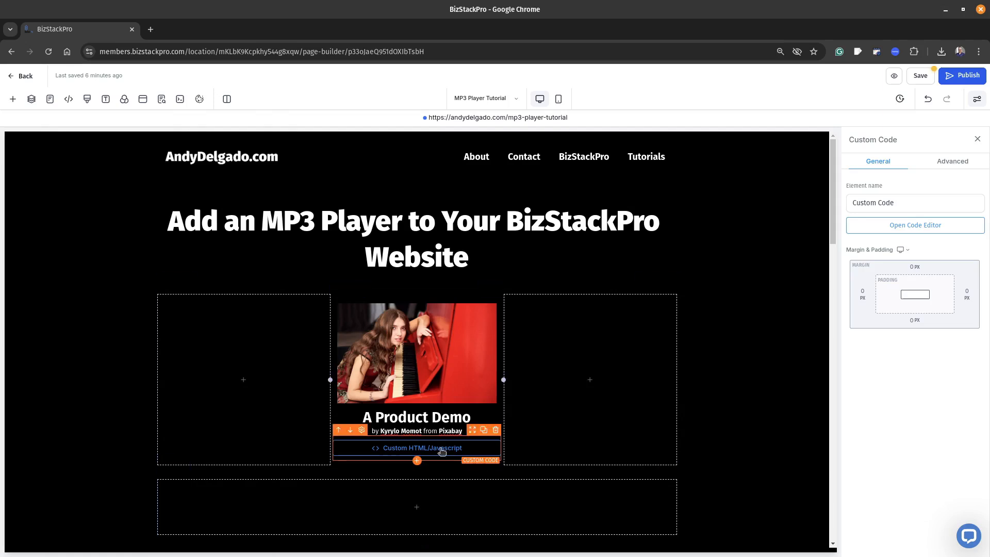
Paste the HTML audio player code with controls, source "URL-to-your-MP3" and type "audio/mpeg" into the custom code element, and save the page.
{"action": "left_click", "coordinate": [907, 227]}
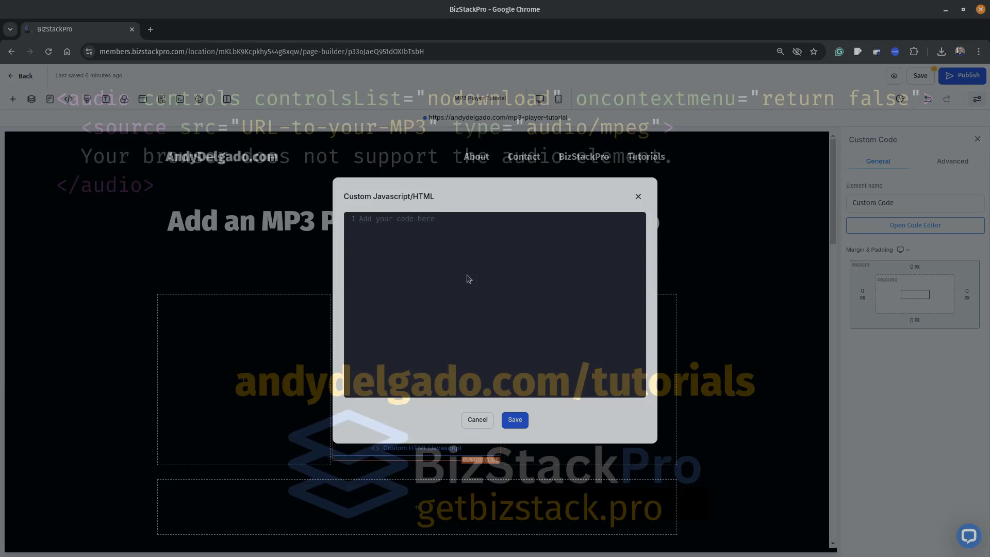
{"action": "type", "text": "<audio controls >   <source src=\"URL-to-your-MP3\" type=\"audio/mpeg\"> Your browser does not support the audio element. </audio>"}
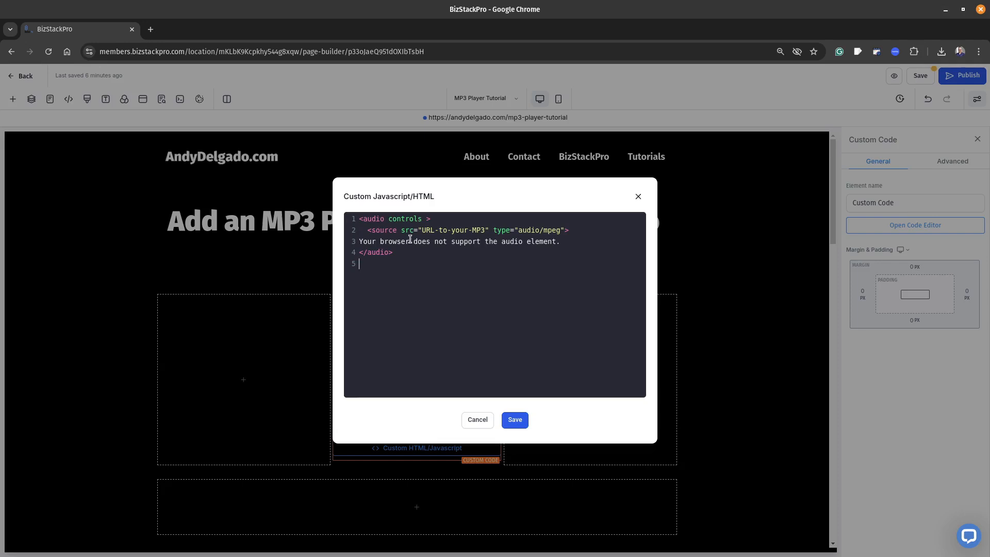
{"action": "left_click_drag", "start_coordinate": [359, 242], "coordinate": [561, 242]}
{"action": "left_click", "coordinate": [499, 274]}
{"action": "left_click", "coordinate": [515, 420]}
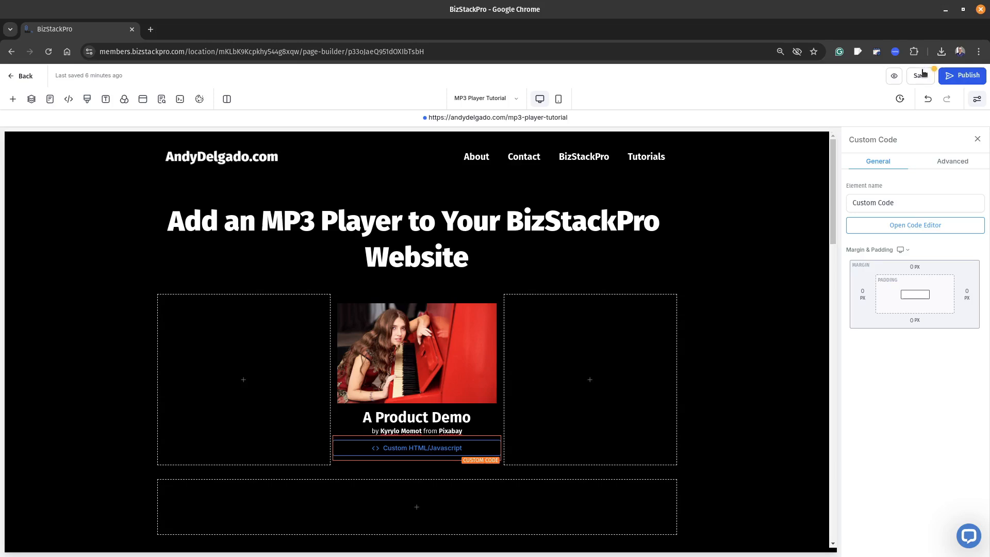
{"action": "left_click", "coordinate": [922, 73]}
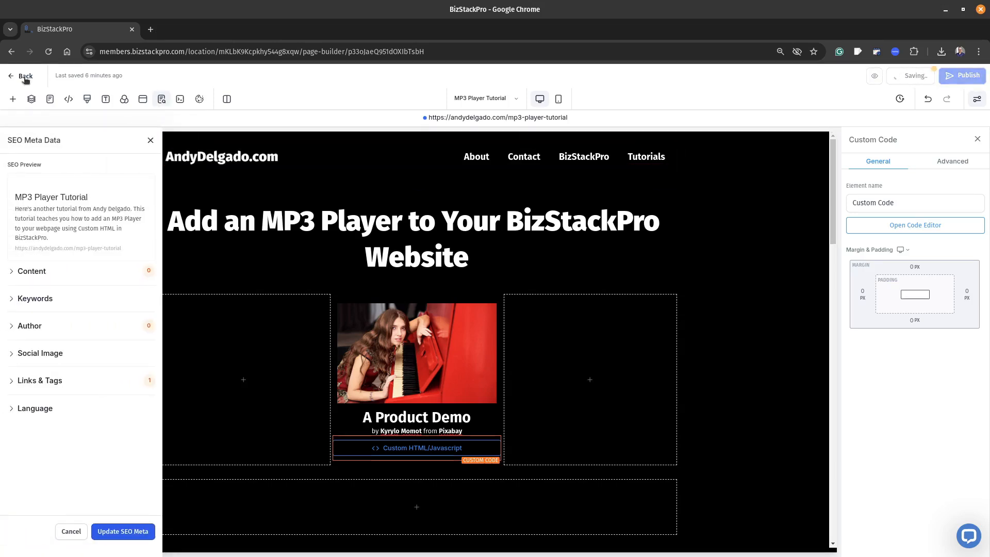
Leave the page editor and copy the link of a-product-demo-167264.mp3 from the Audio folder in Media Storage.
{"action": "left_click", "coordinate": [19, 76]}
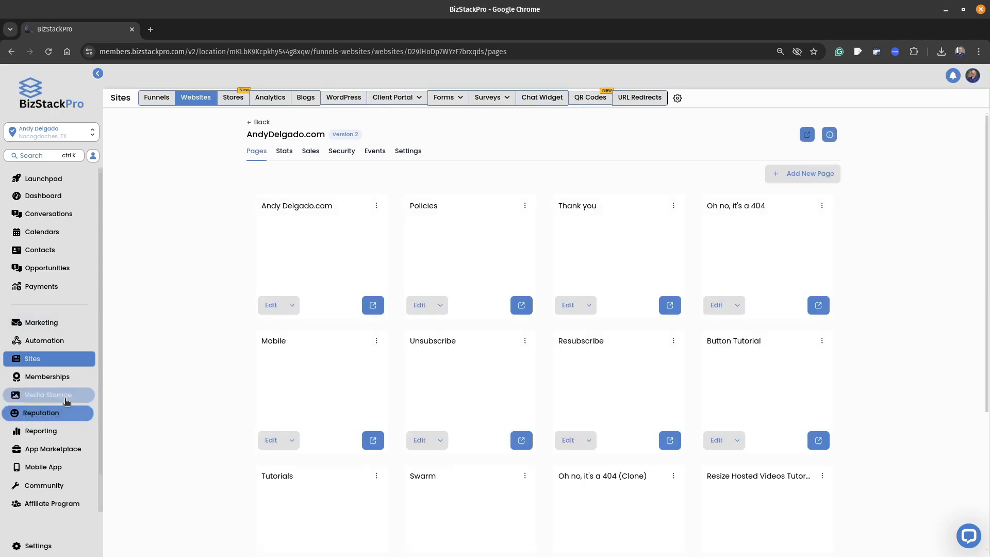
{"action": "left_click", "coordinate": [91, 396]}
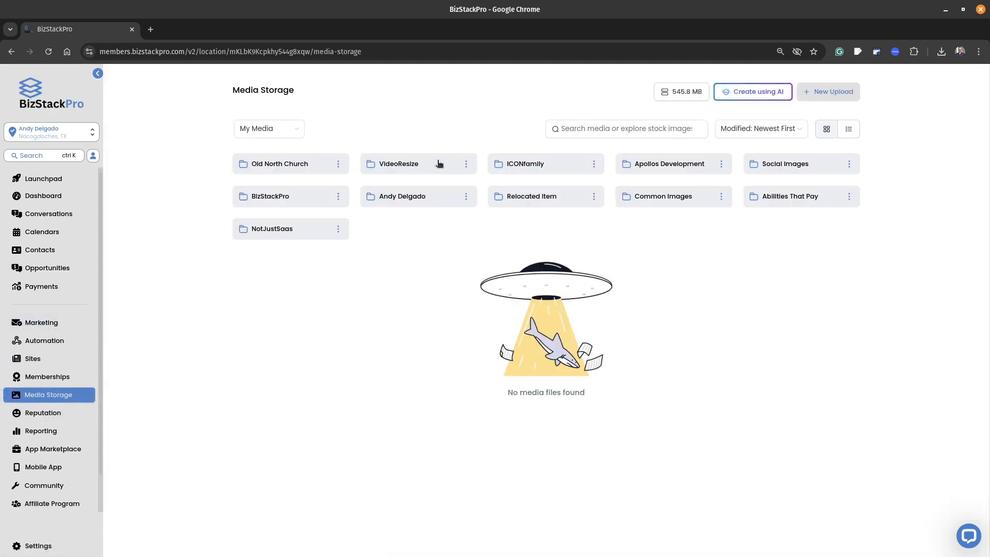
{"action": "left_click", "coordinate": [409, 199]}
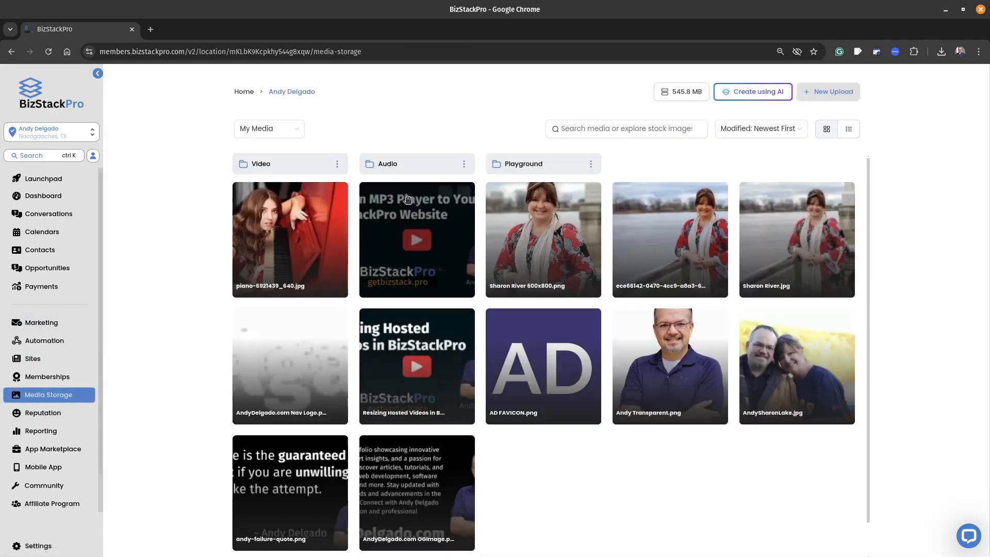
{"action": "left_click", "coordinate": [412, 169]}
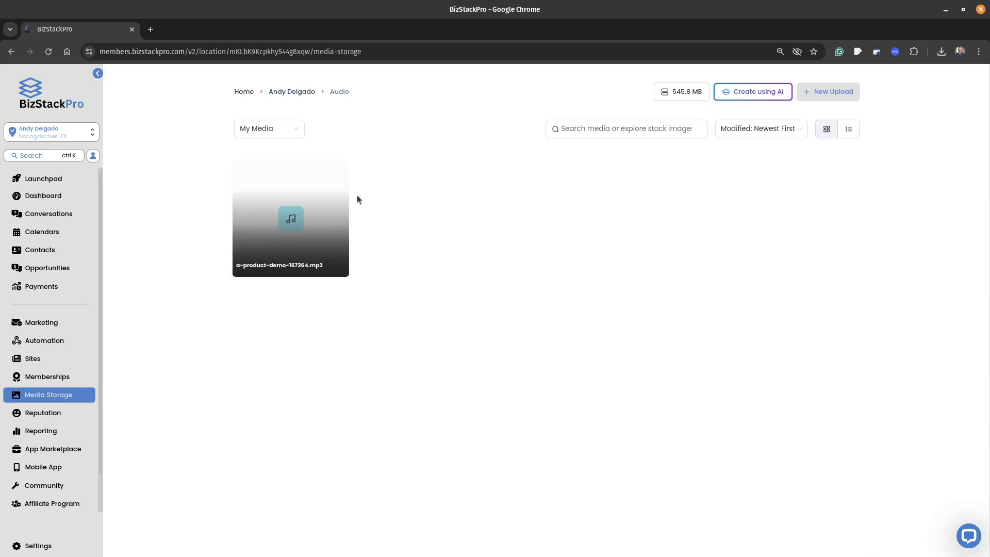
{"action": "left_click", "coordinate": [339, 172]}
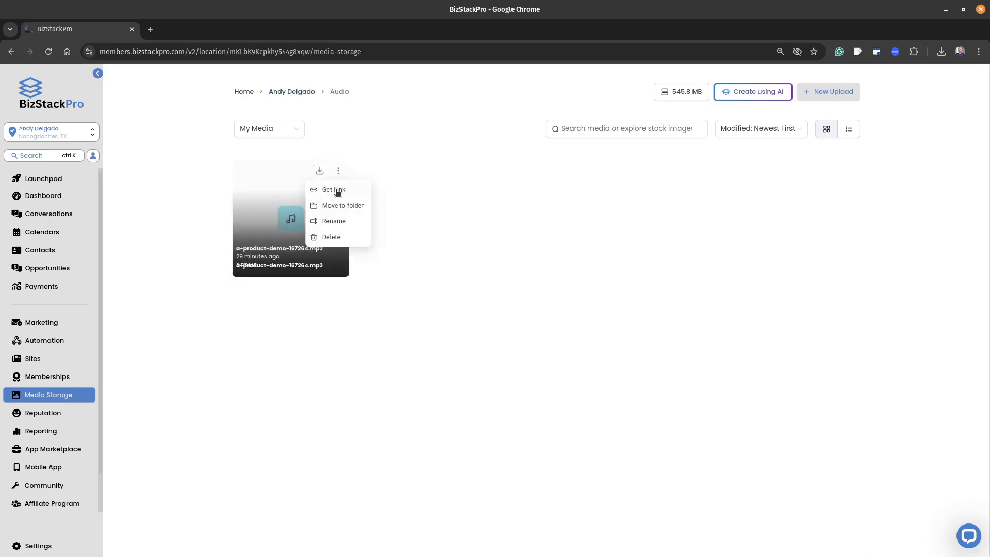
{"action": "left_click", "coordinate": [337, 190]}
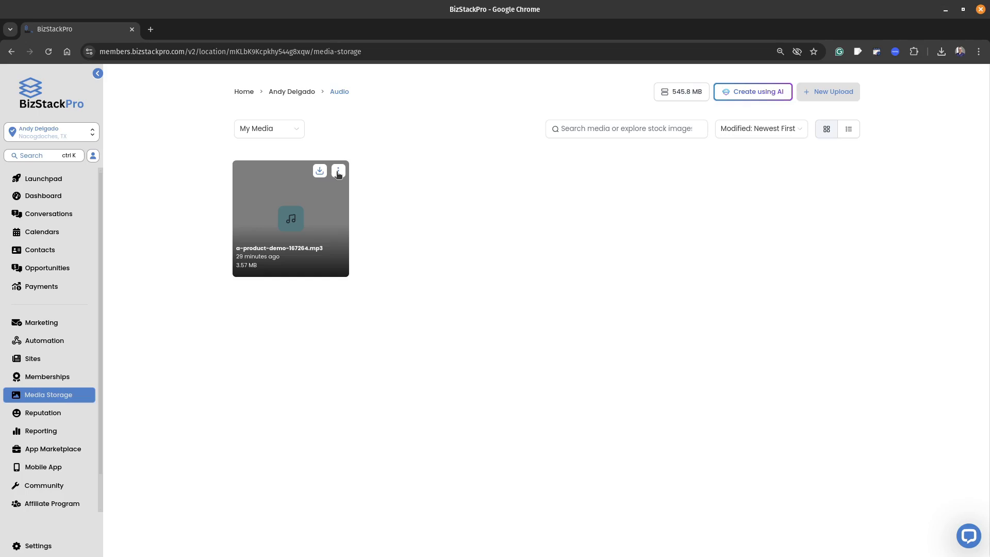
Reopen the website's MP3 Player Tutorial page for editing.
{"action": "left_click", "coordinate": [32, 358]}
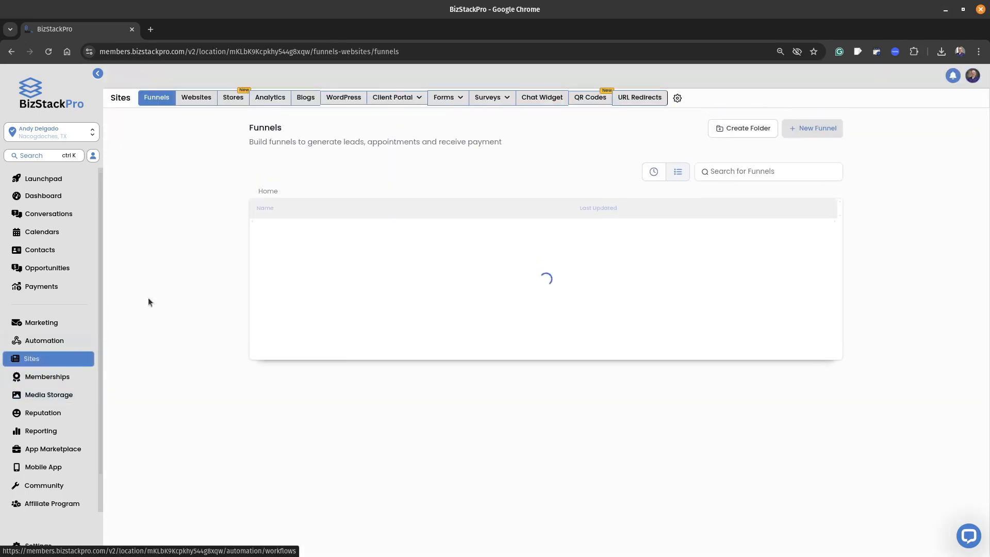
{"action": "left_click", "coordinate": [195, 97]}
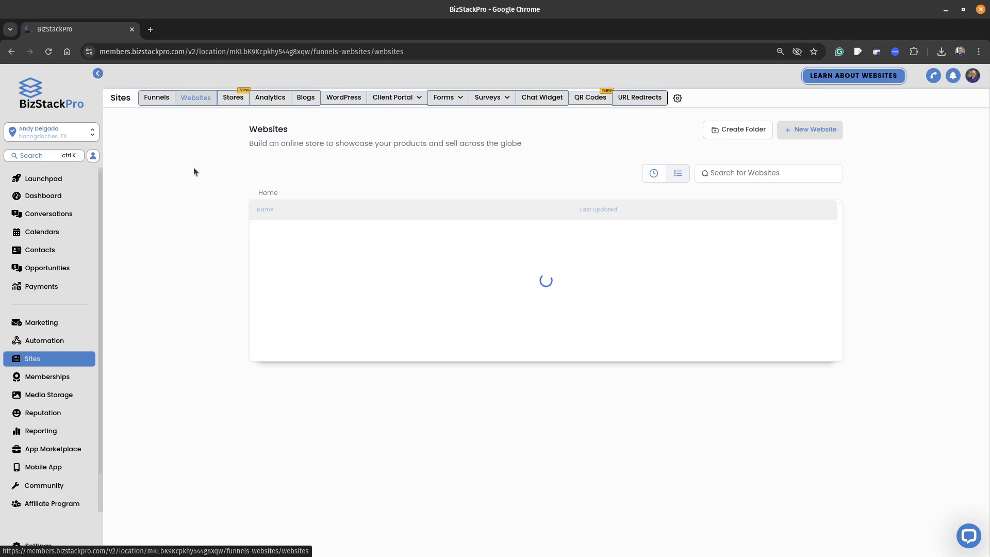
{"action": "left_click", "coordinate": [302, 232]}
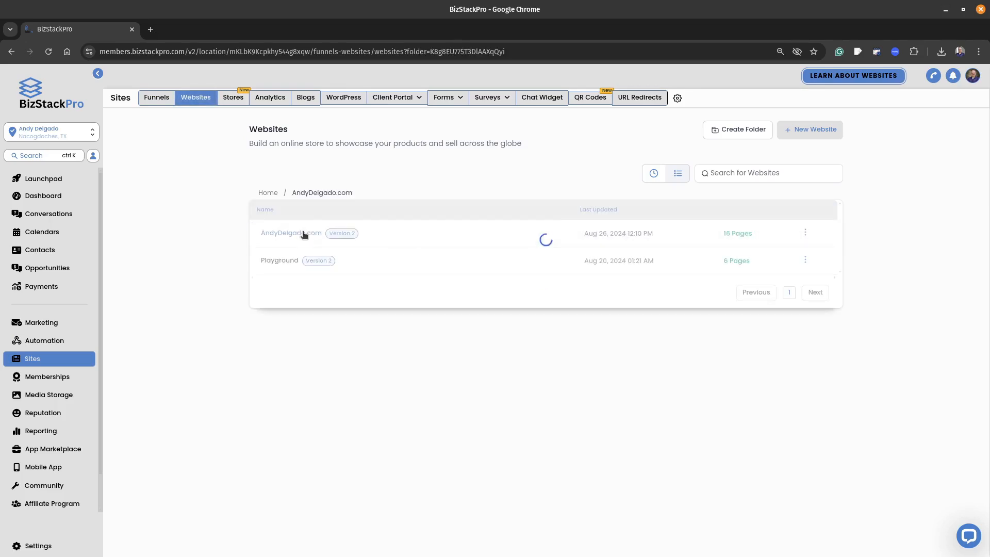
{"action": "left_click", "coordinate": [291, 235]}
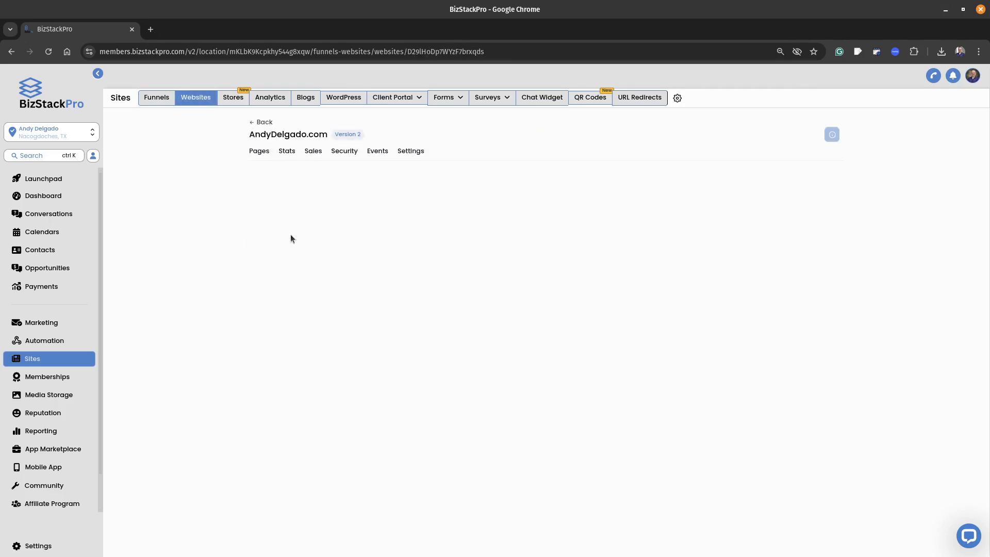
{"action": "scroll", "coordinate": [524, 410], "scroll_direction": "down", "scroll_amount": 4}
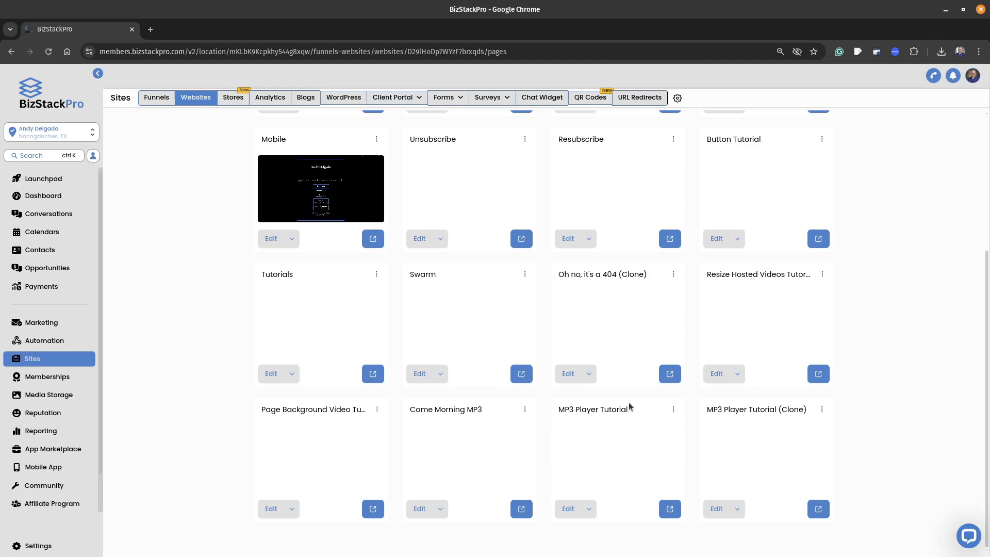
{"action": "left_click", "coordinate": [569, 510]}
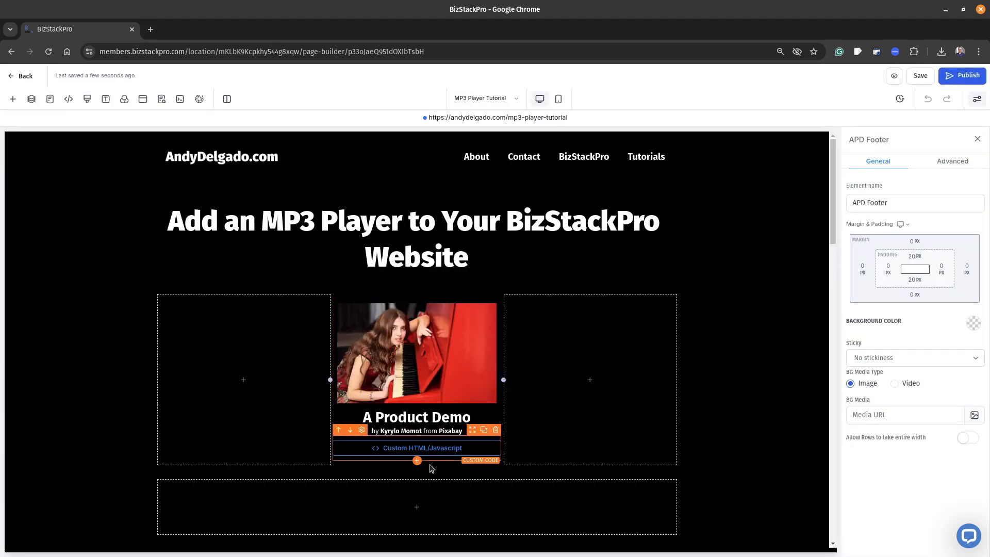
Replace the URL-to-your-MP3 placeholder in the custom code with the copied MP3 link, and save the code and the page.
{"action": "left_click", "coordinate": [418, 451]}
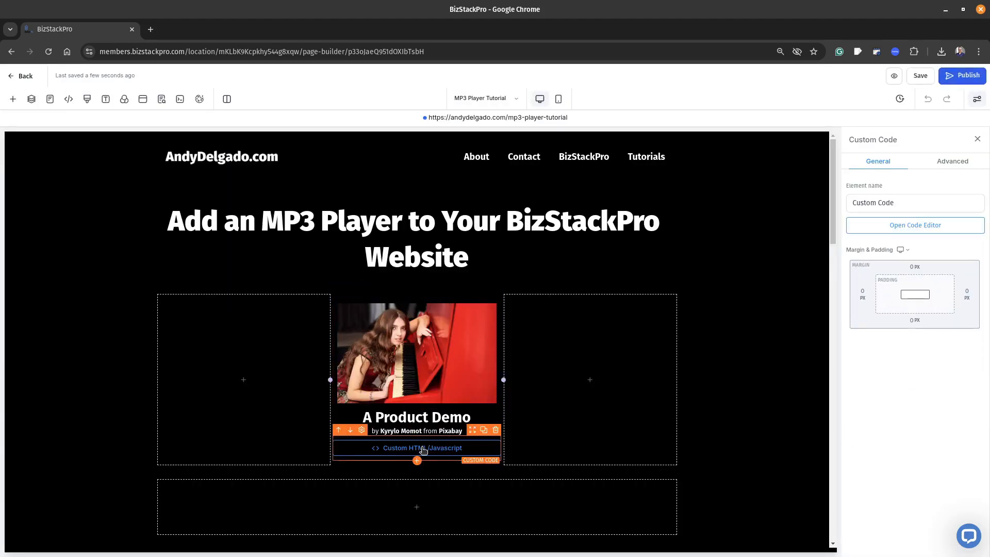
{"action": "left_click", "coordinate": [915, 225]}
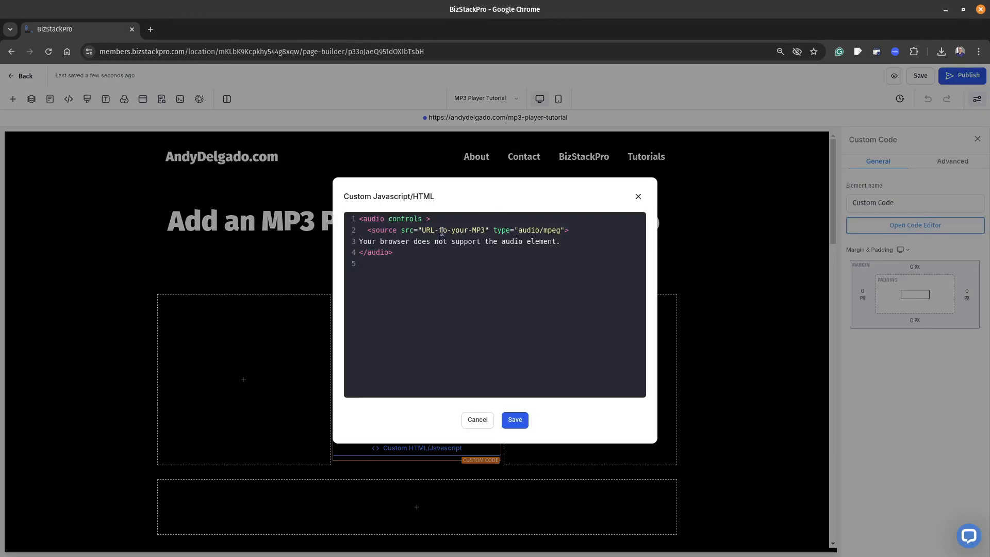
{"action": "left_click_drag", "start_coordinate": [423, 232], "coordinate": [488, 228]}
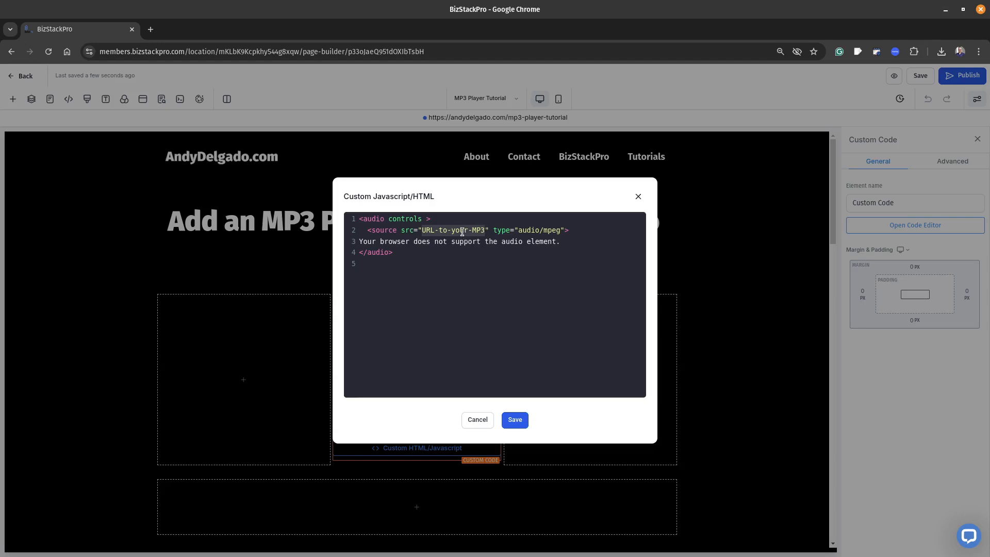
{"action": "right_click", "coordinate": [462, 231]}
{"action": "left_click", "coordinate": [480, 275]}
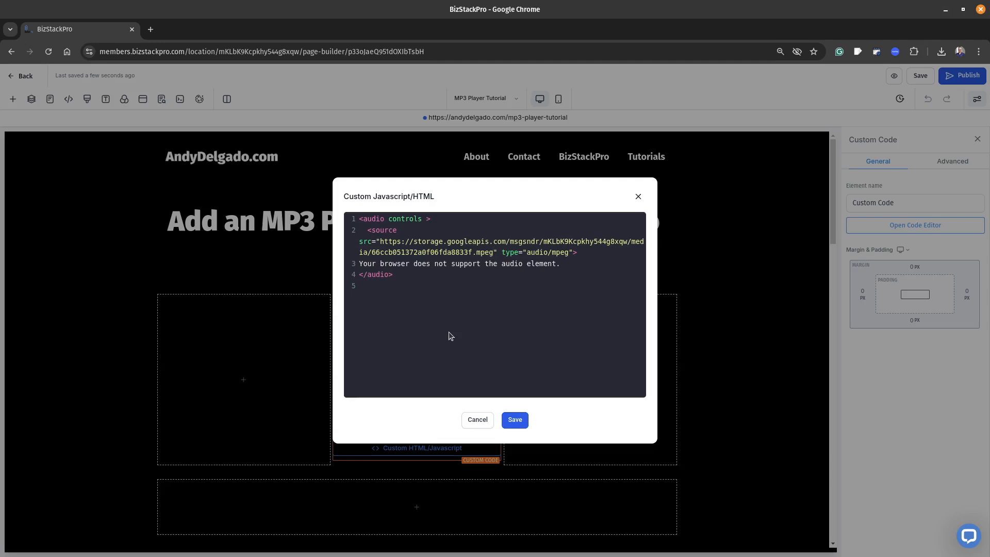
{"action": "left_click", "coordinate": [515, 419]}
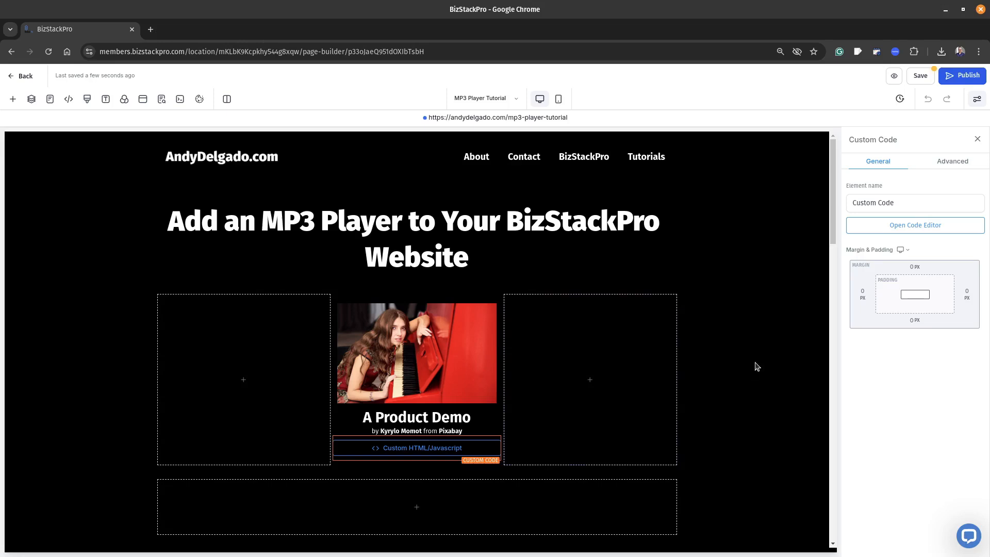
{"action": "left_click", "coordinate": [916, 75]}
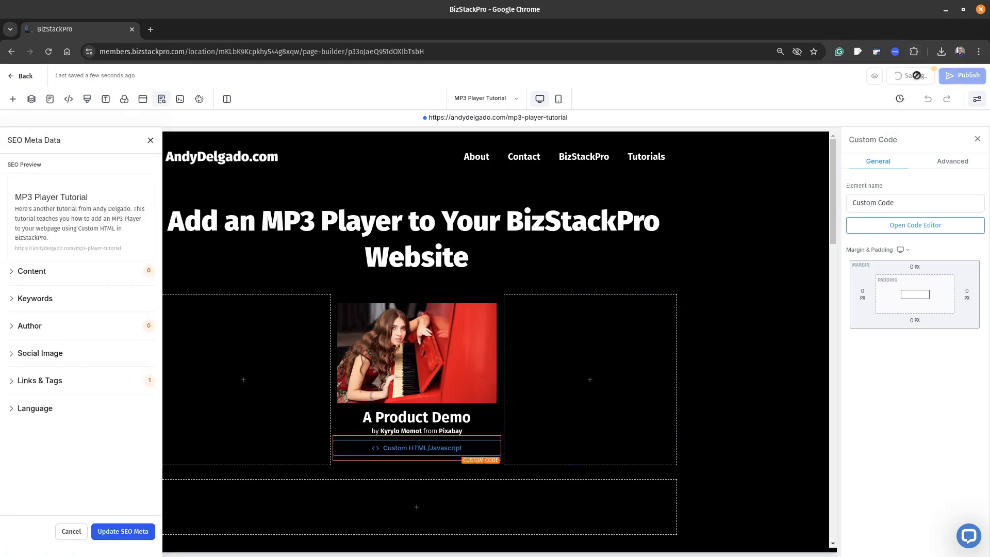
Preview the page and play a short part of the audio to test the MP3 player.
{"action": "left_click", "coordinate": [892, 77]}
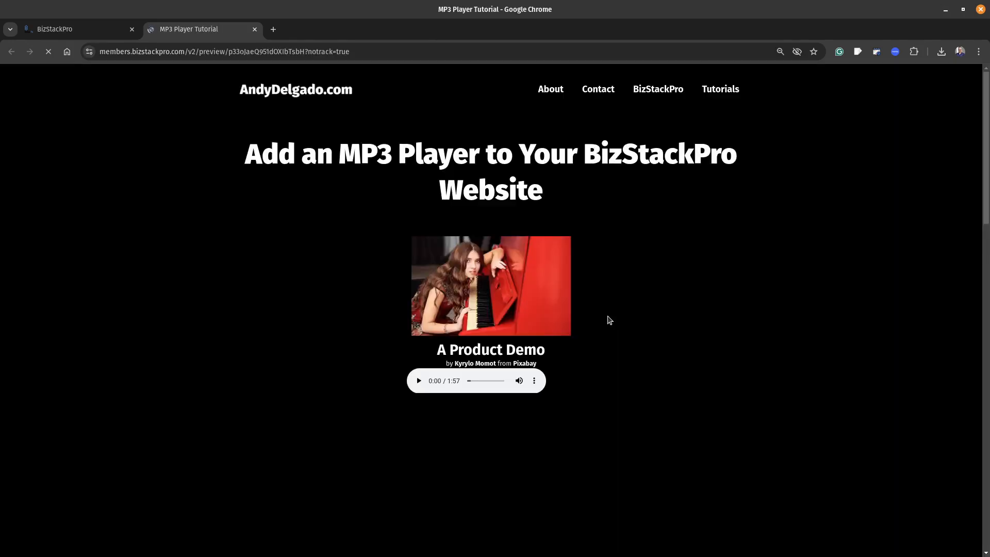
{"action": "left_click", "coordinate": [418, 381]}
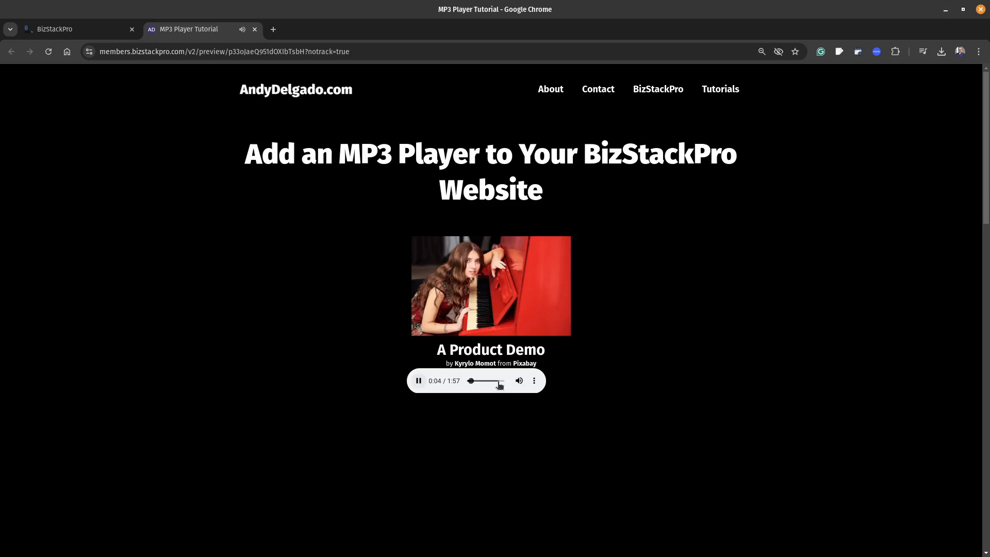
{"action": "left_click", "coordinate": [419, 381]}
Examine the audio player's context menu and options menu for ways to save the file, and close the preview.
{"action": "right_click", "coordinate": [437, 386]}
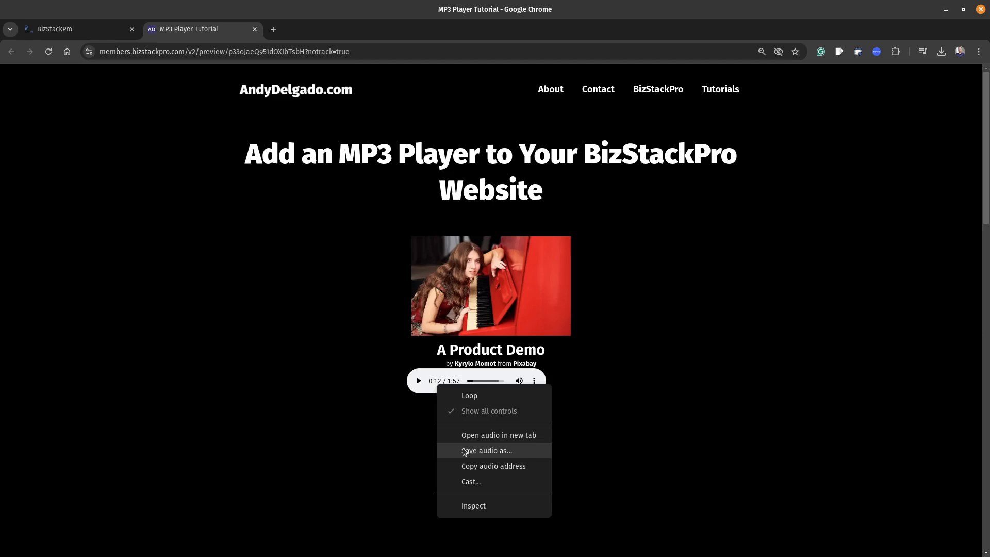
{"action": "left_click", "coordinate": [412, 413]}
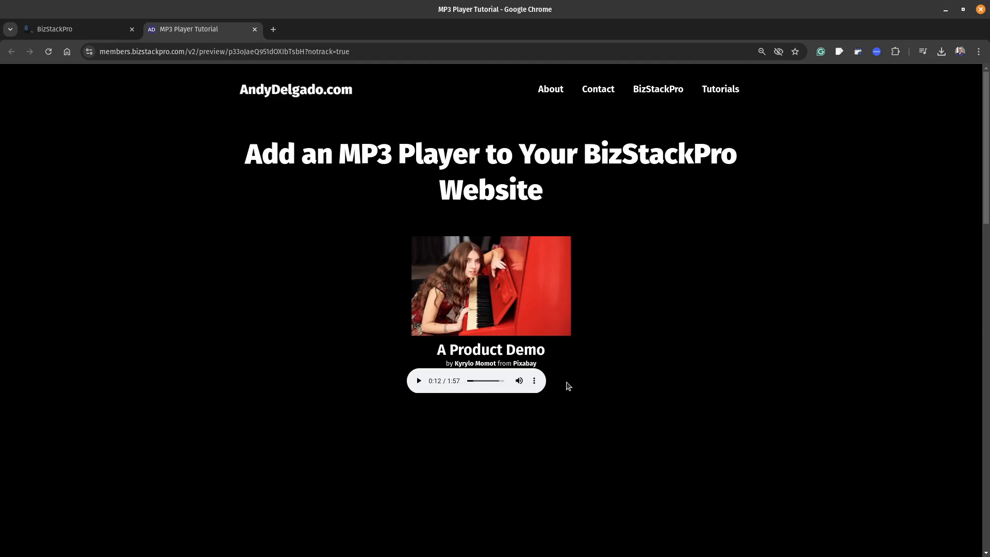
{"action": "left_click", "coordinate": [535, 381]}
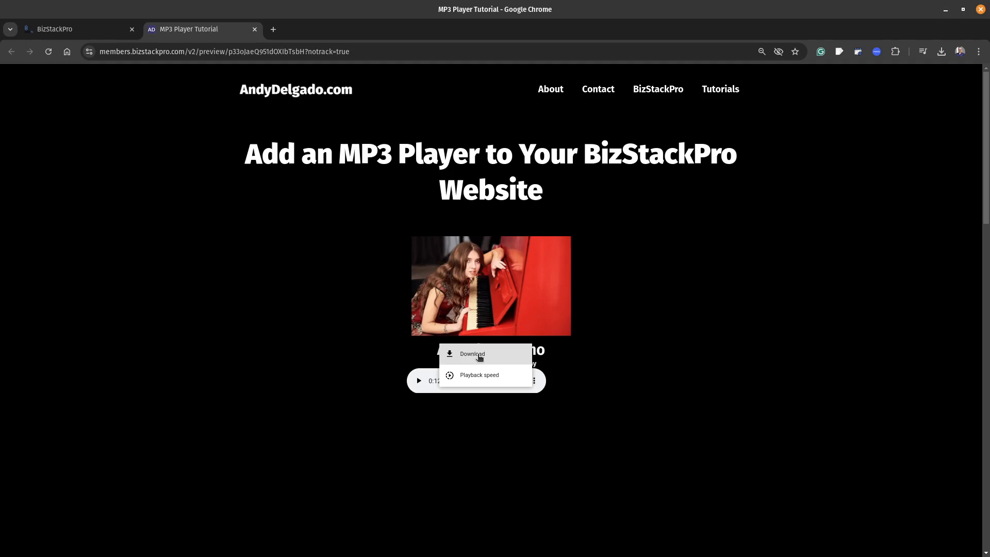
{"action": "left_click", "coordinate": [480, 427]}
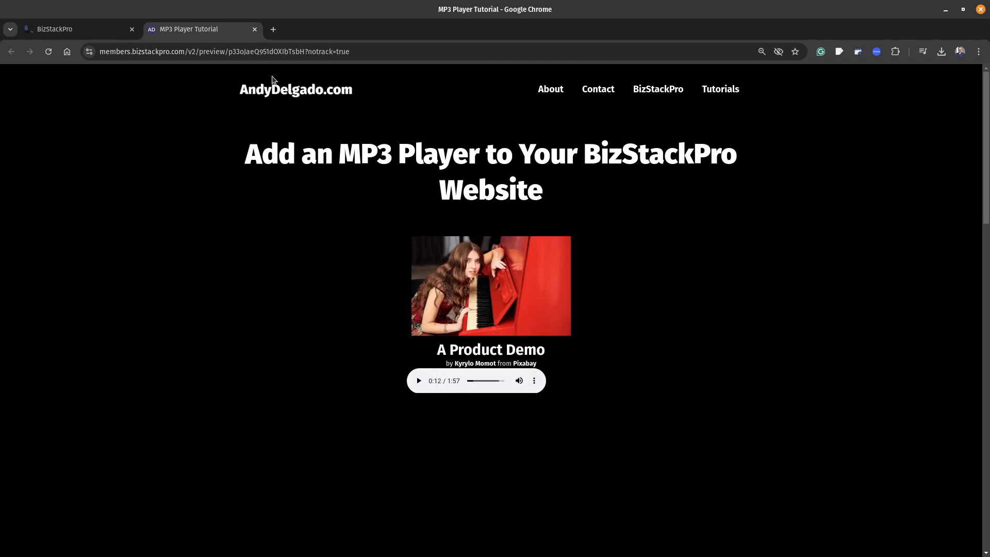
{"action": "left_click", "coordinate": [255, 30]}
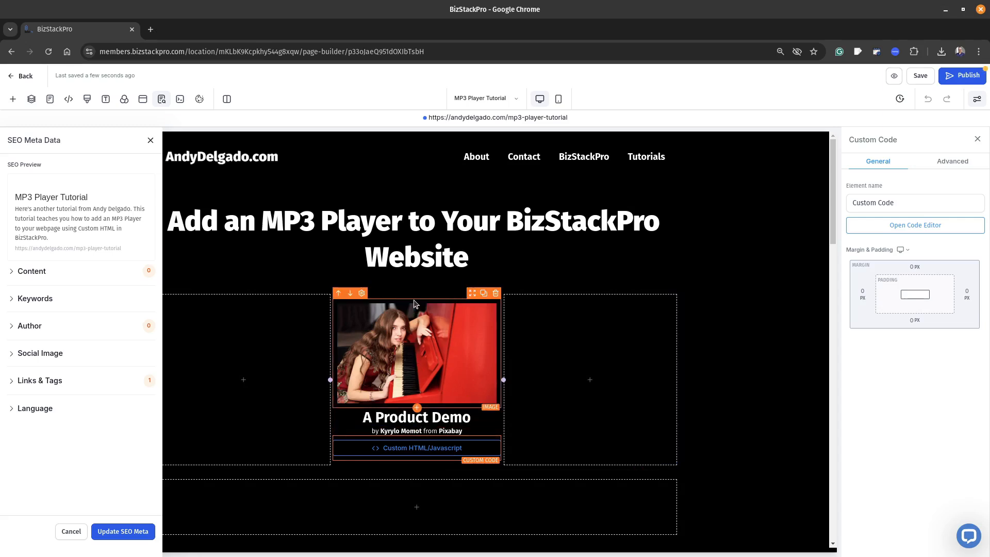
Set the Content Position of the 2nd Column holding the audio player to Center.
{"action": "left_click", "coordinate": [414, 301]}
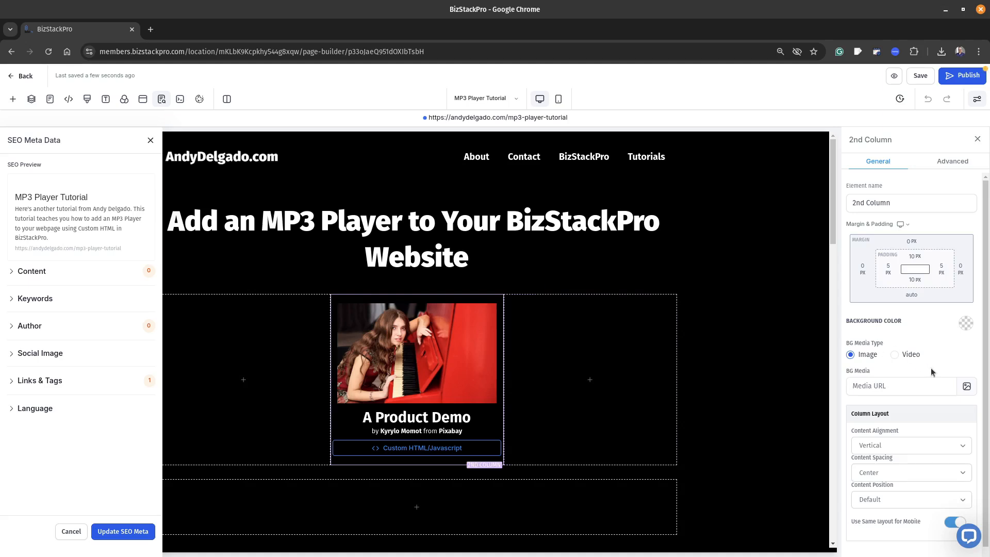
{"action": "scroll", "coordinate": [930, 367], "scroll_direction": "down", "scroll_amount": 1}
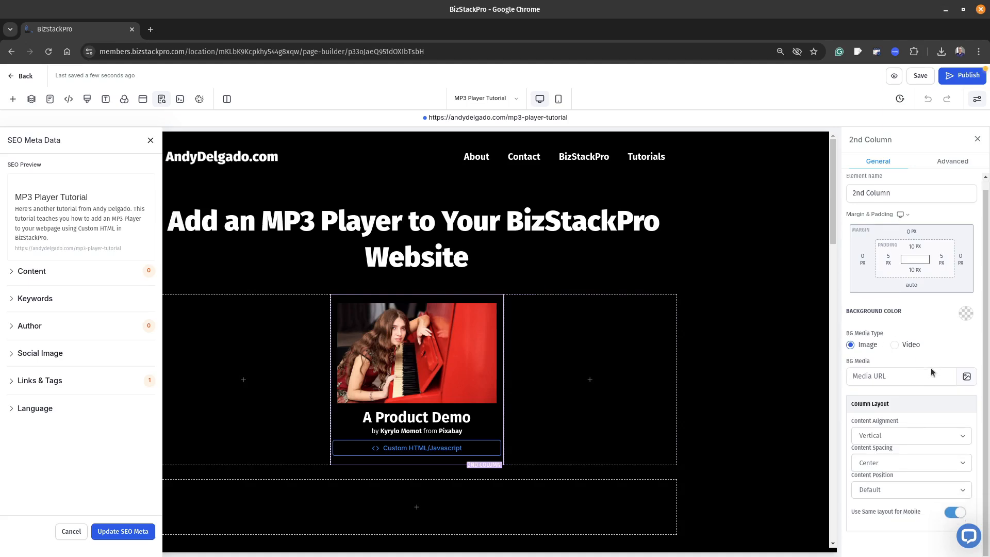
{"action": "left_click", "coordinate": [918, 492]}
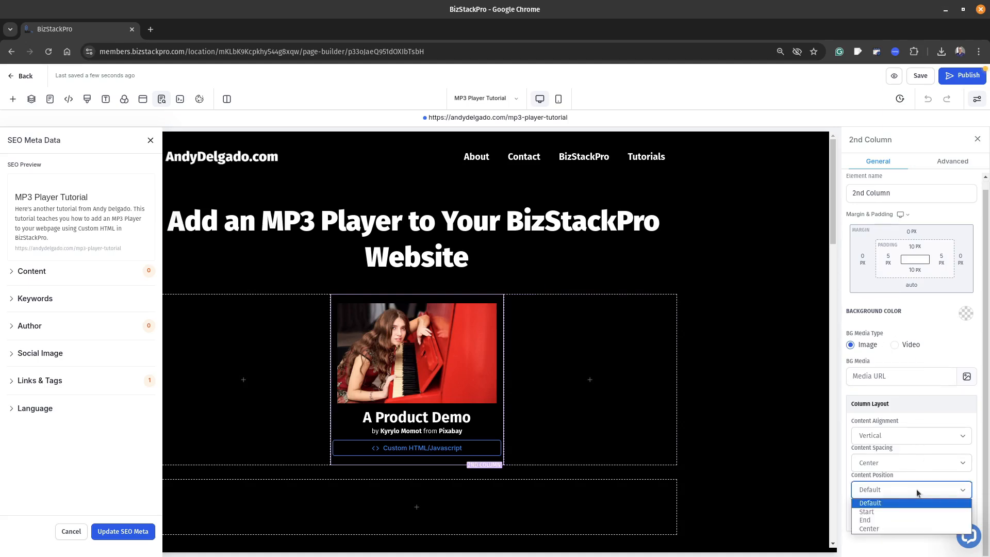
{"action": "left_click", "coordinate": [882, 528]}
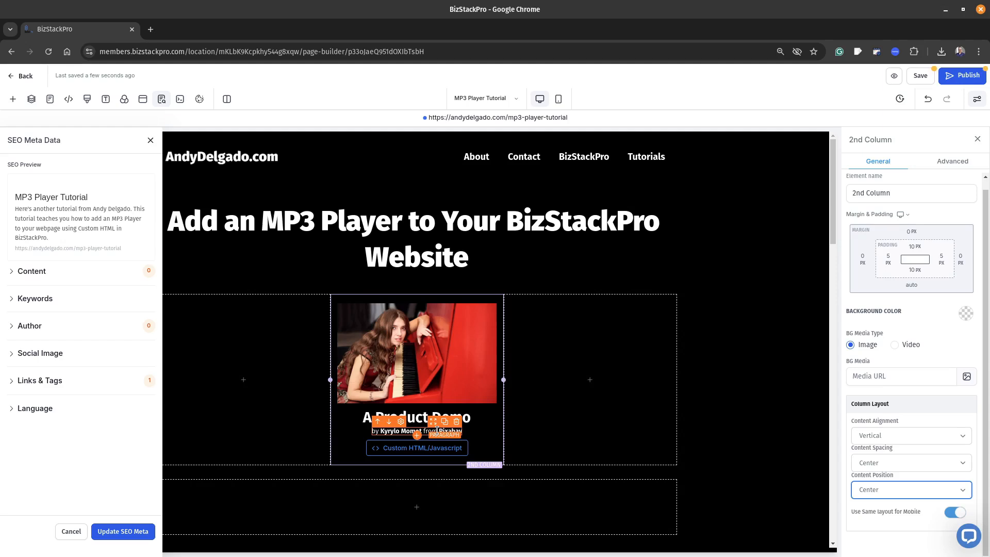
Set the bottom margin of the credit paragraph under the A Product Demo heading to 10 px.
{"action": "left_click", "coordinate": [400, 436]}
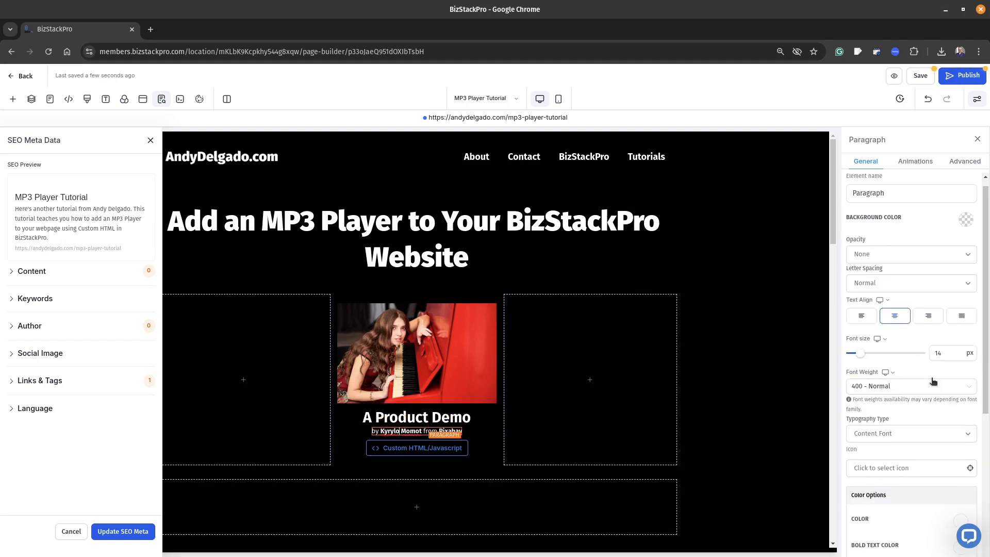
{"action": "scroll", "coordinate": [924, 386], "scroll_direction": "down", "scroll_amount": 5}
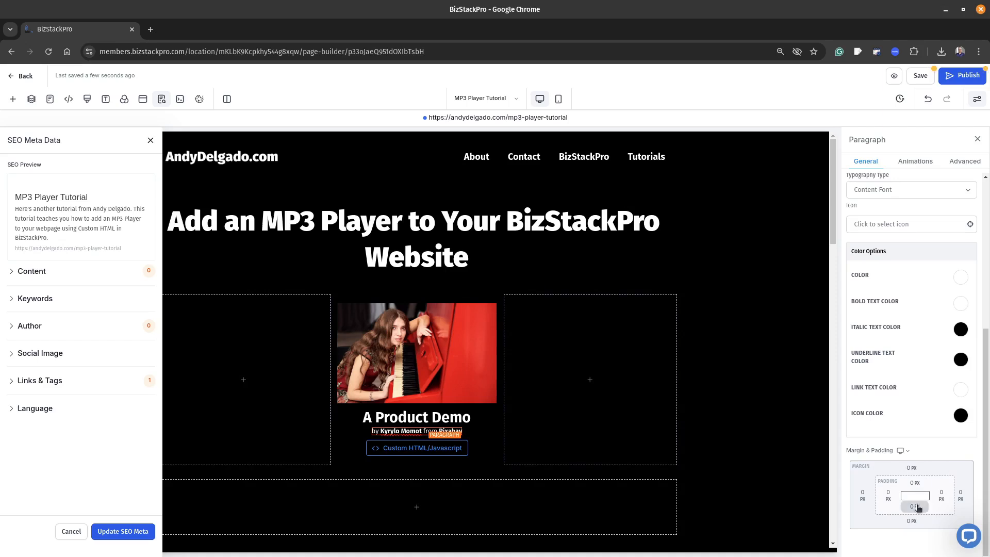
{"action": "left_click", "coordinate": [912, 521]}
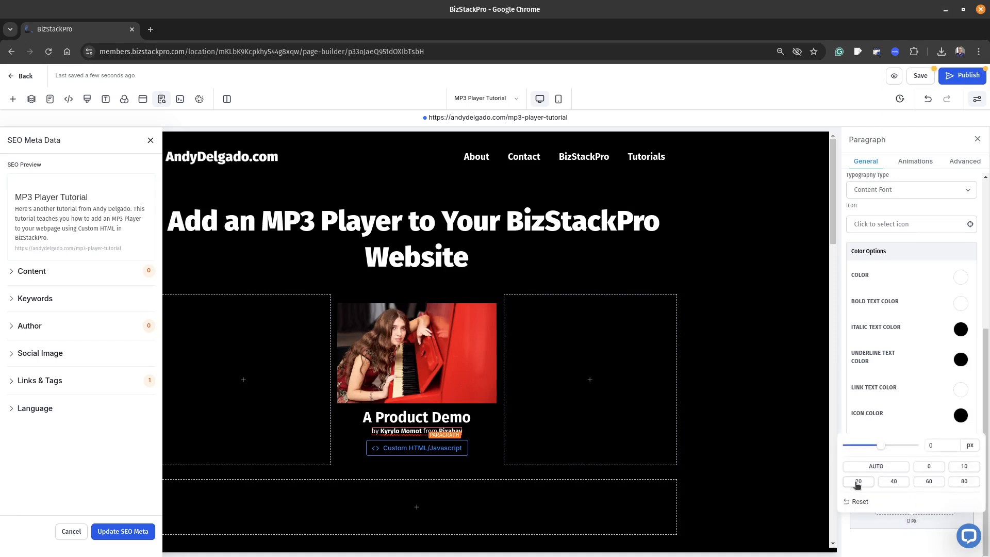
{"action": "left_click", "coordinate": [963, 466]}
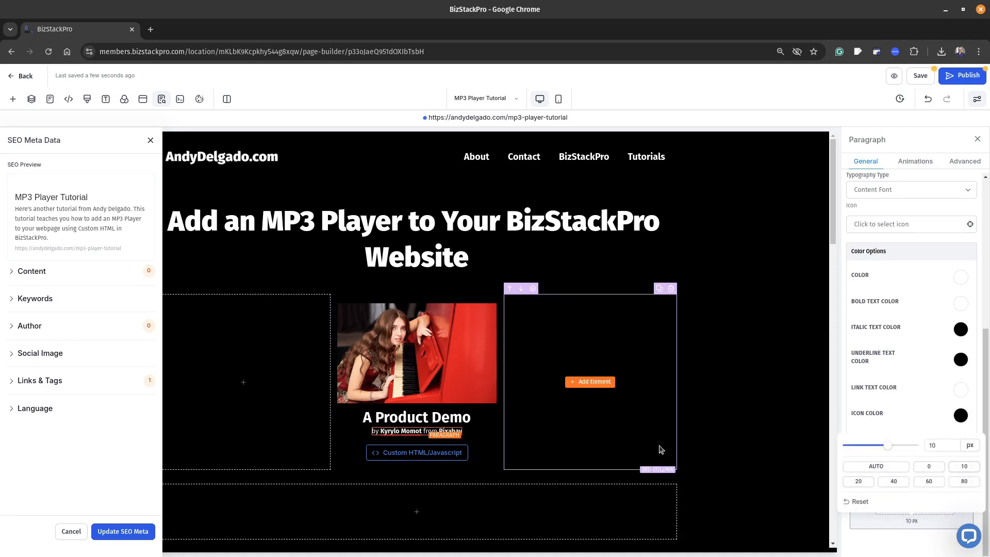
Add controlsList="nodownload" oncontextmenu="return false" to the opening audio tag in the custom code, and save the code and the page.
{"action": "left_click", "coordinate": [418, 453]}
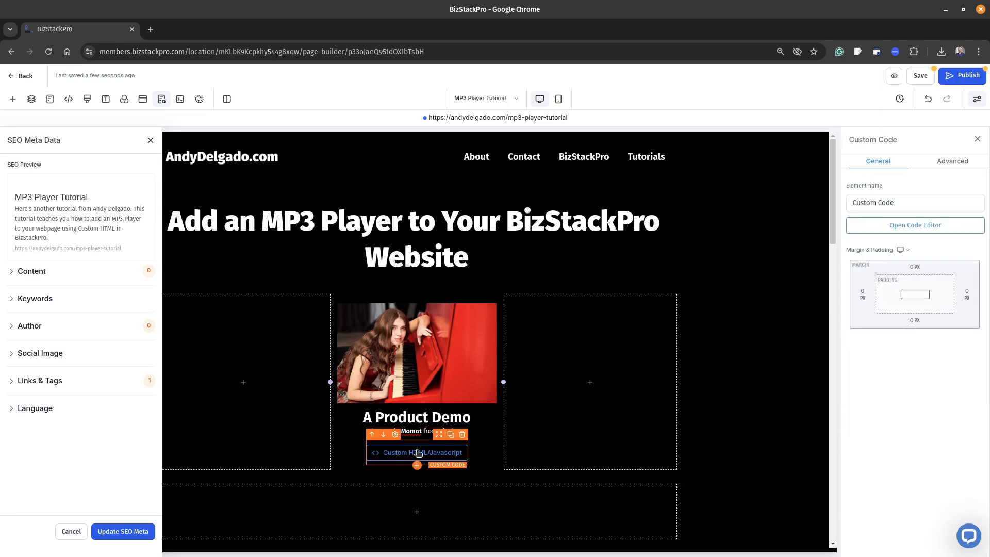
{"action": "left_click", "coordinate": [930, 229]}
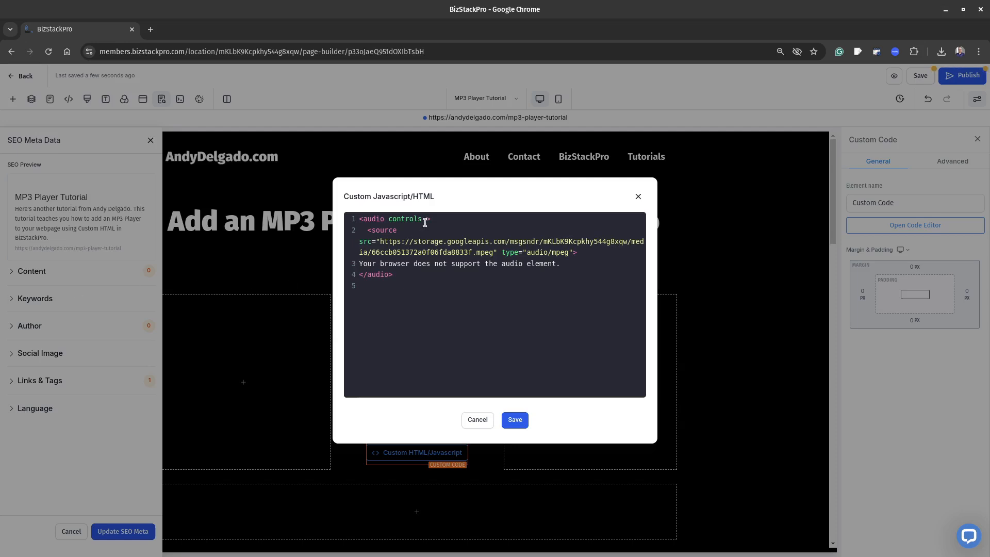
{"action": "type", "text": "controlsList=\"nodownload\" oncontextmenu=\"return false\""}
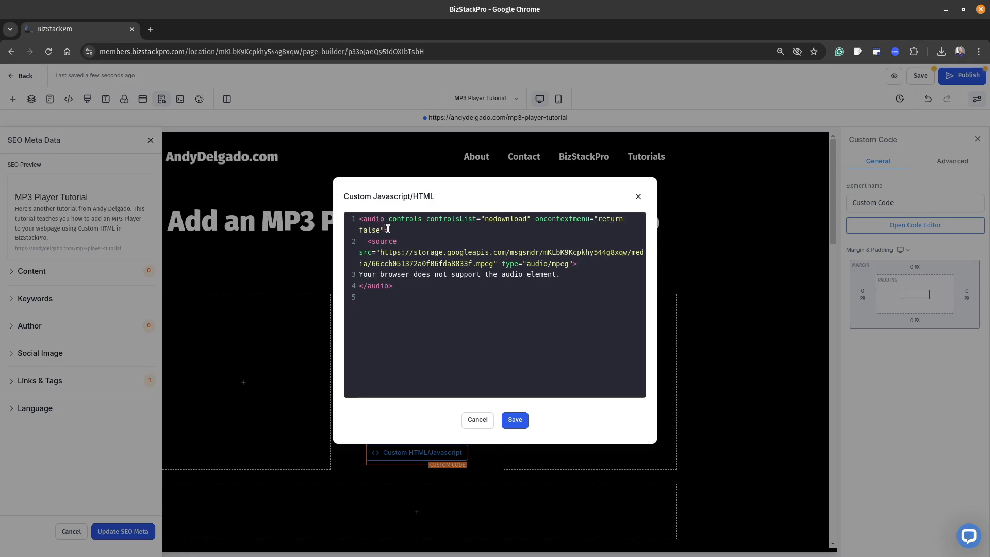
{"action": "left_click", "coordinate": [515, 419]}
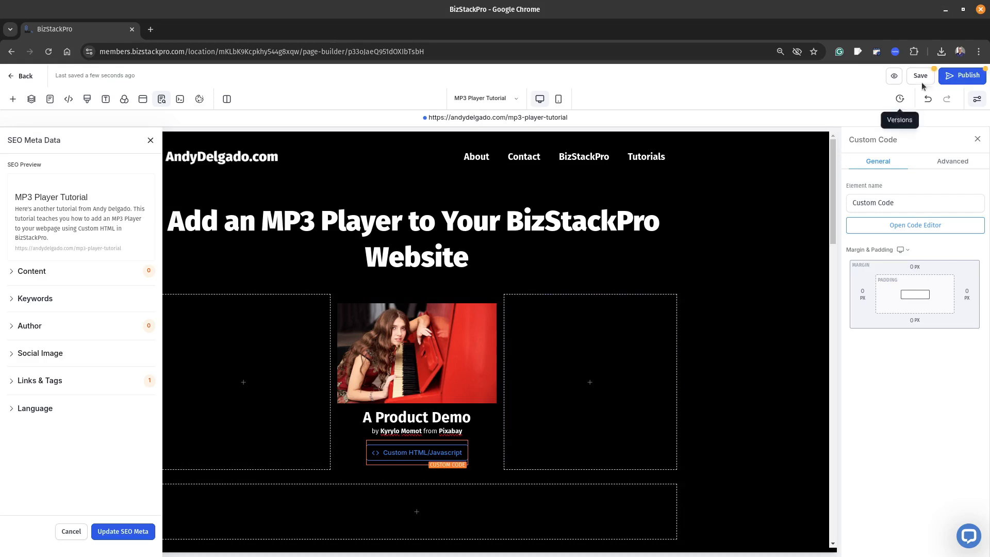
{"action": "left_click", "coordinate": [923, 76]}
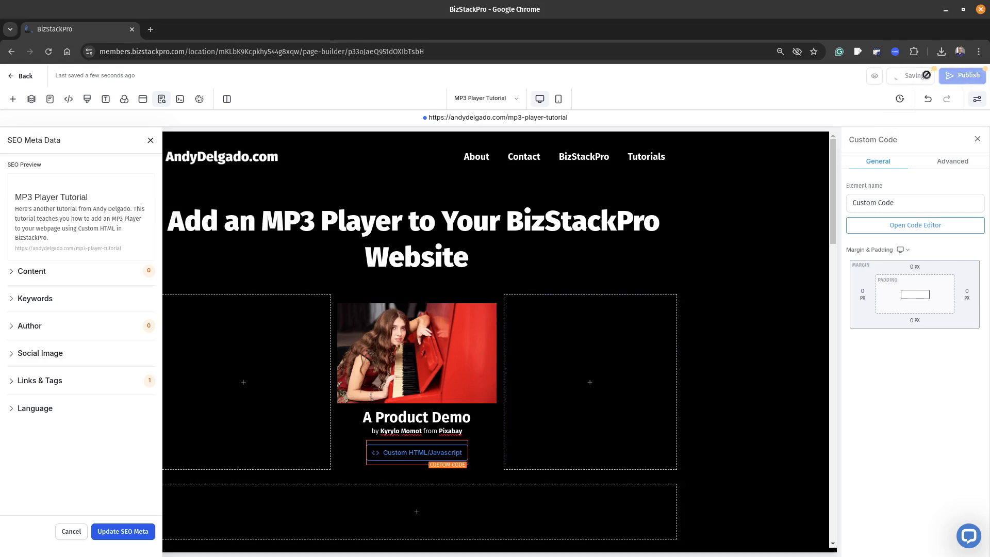
Preview the page, play a short part of the audio, and check the player's options menu and context menu for download options.
{"action": "left_click", "coordinate": [892, 76]}
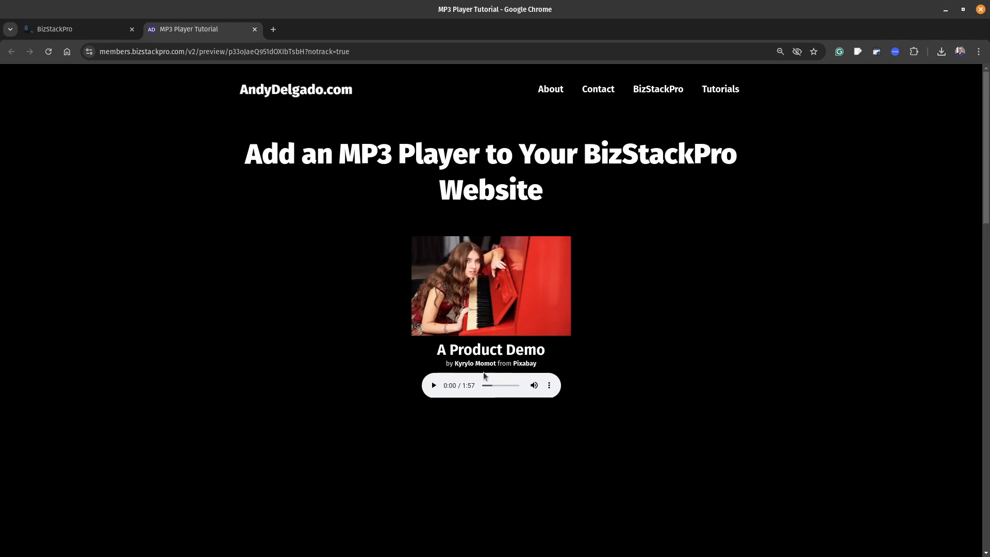
{"action": "left_click", "coordinate": [434, 385]}
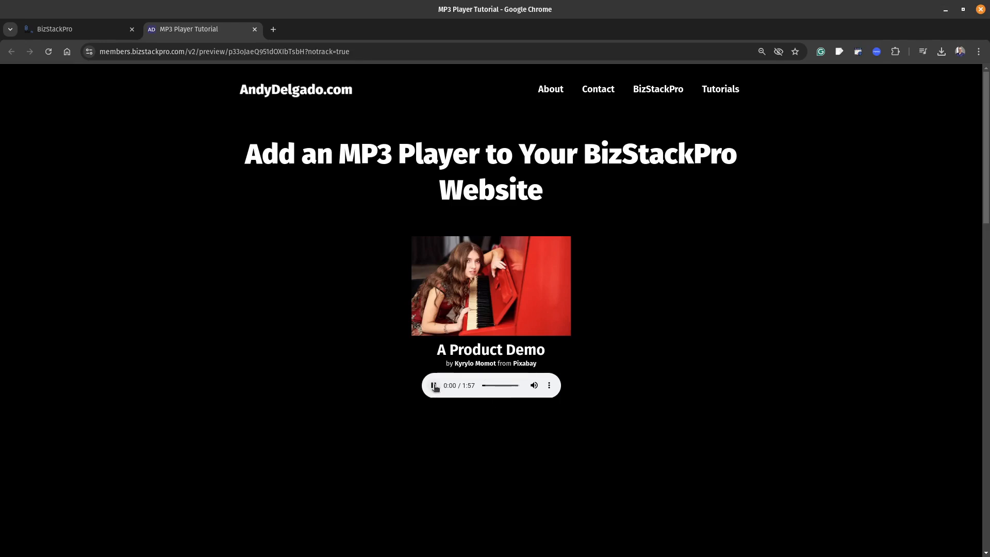
{"action": "left_click", "coordinate": [549, 386]}
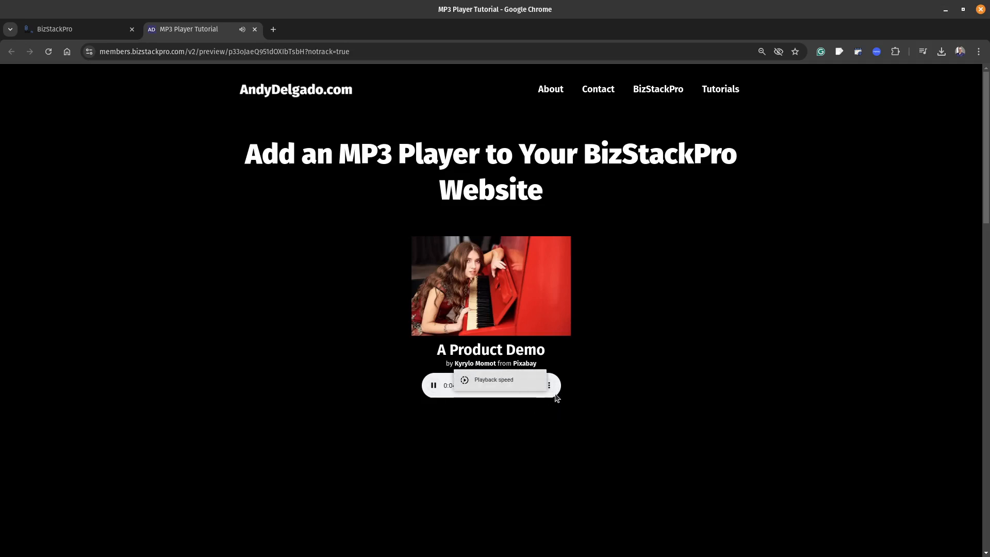
{"action": "left_click", "coordinate": [497, 395]}
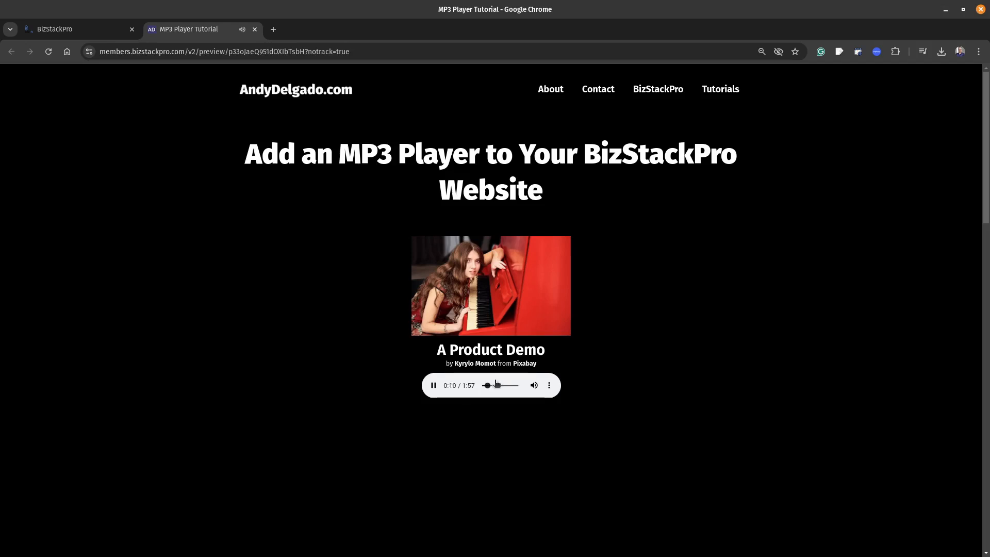
{"action": "left_click", "coordinate": [434, 385]}
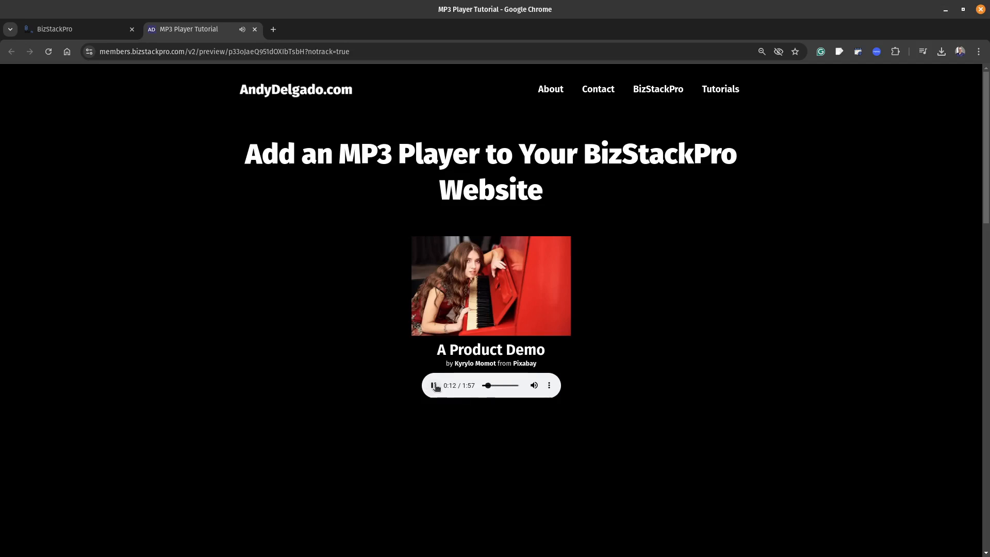